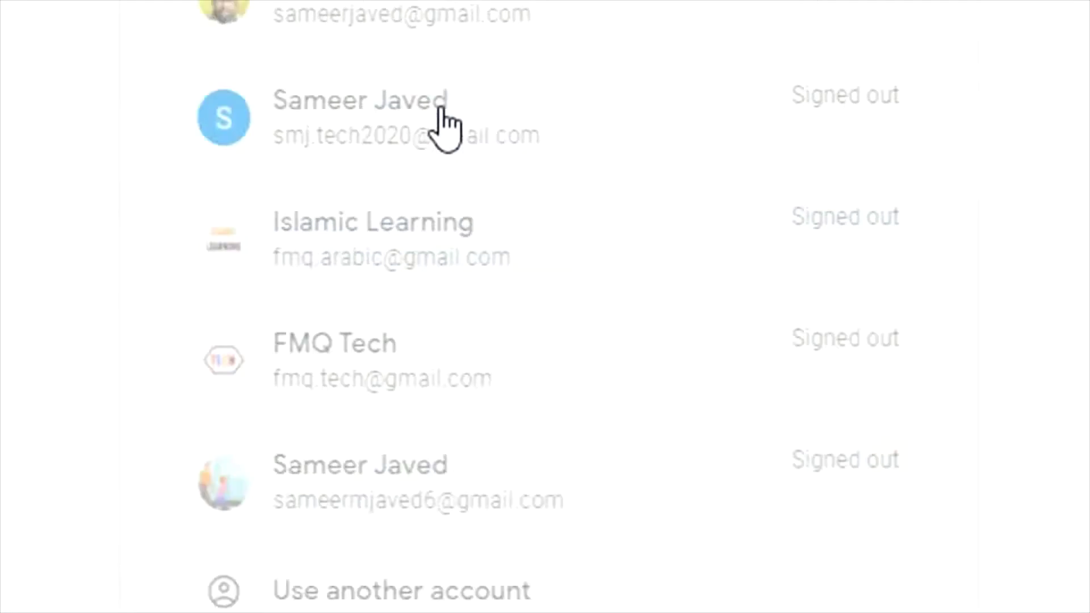
- Choose the Google account for the new channel and sign in with the account password
click(446, 118)
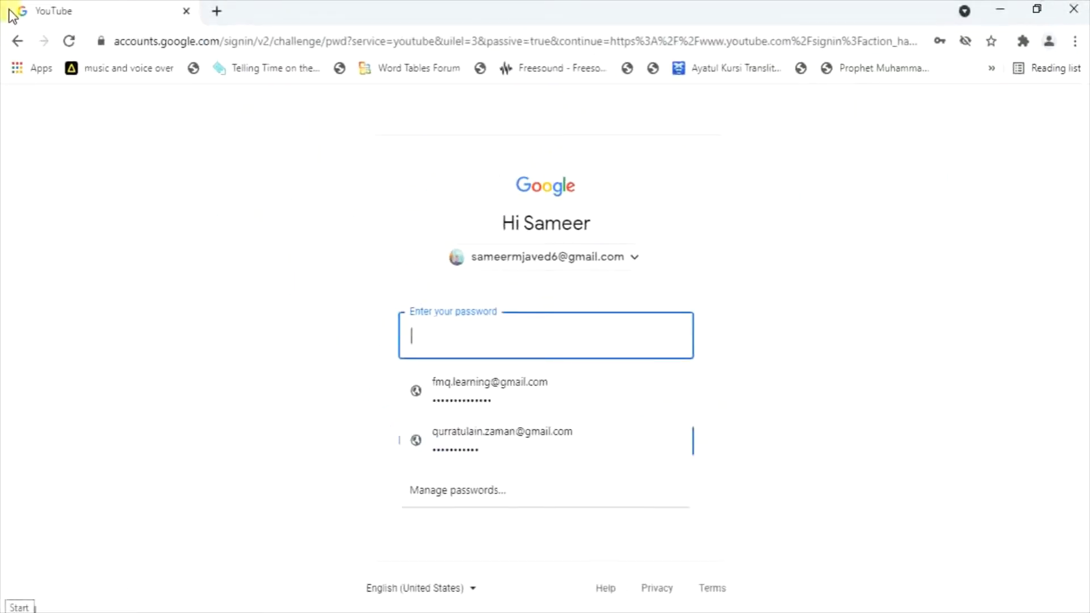
text(s)
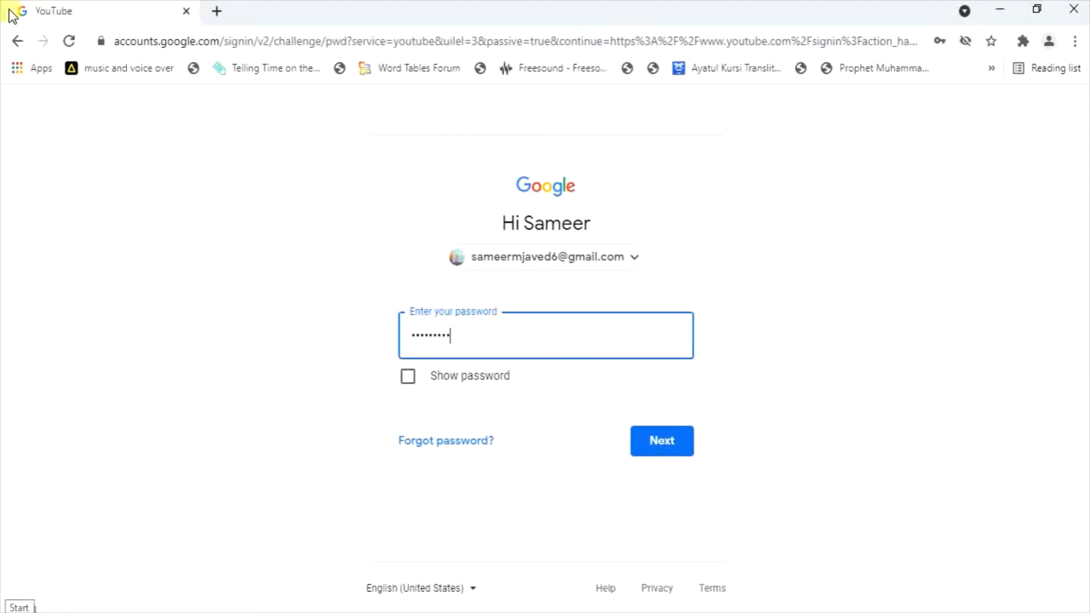
click(656, 452)
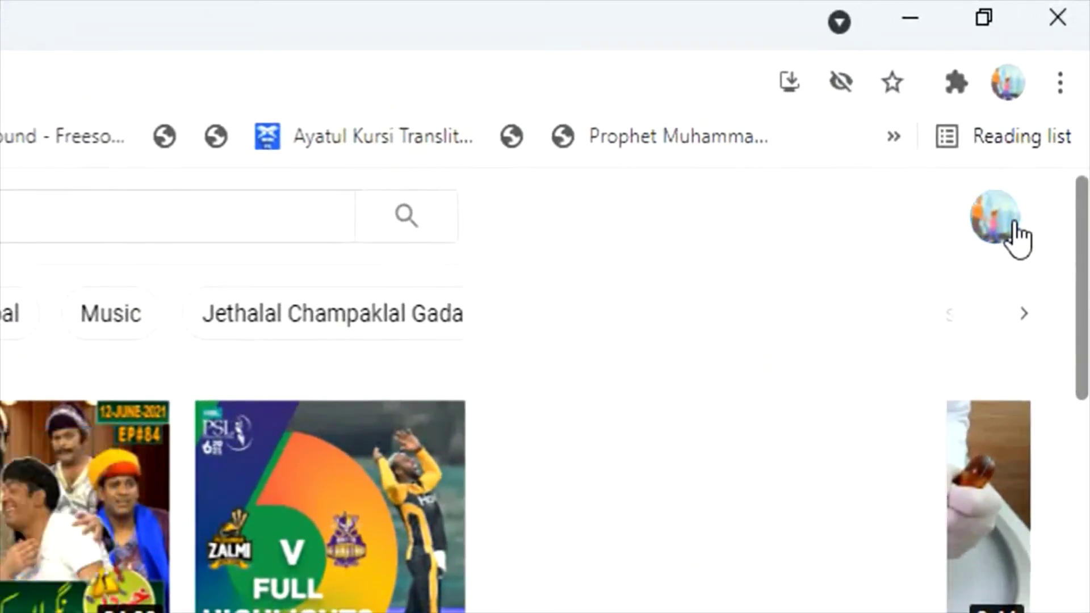
- Create a YouTube channel for the signed-in account, replacing the surname in the channel name with initials
click(994, 219)
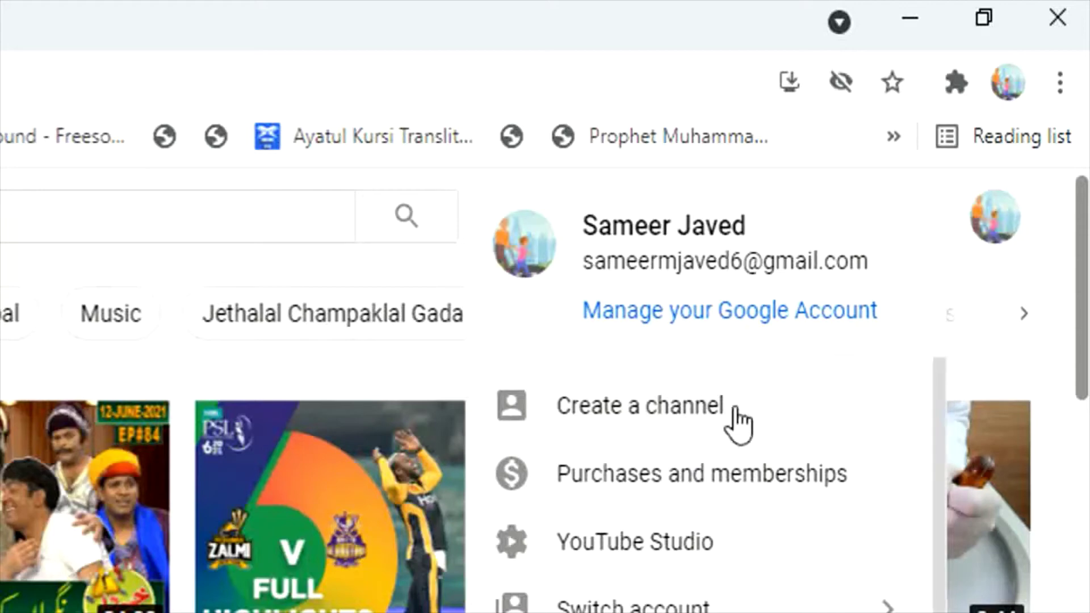
click(716, 428)
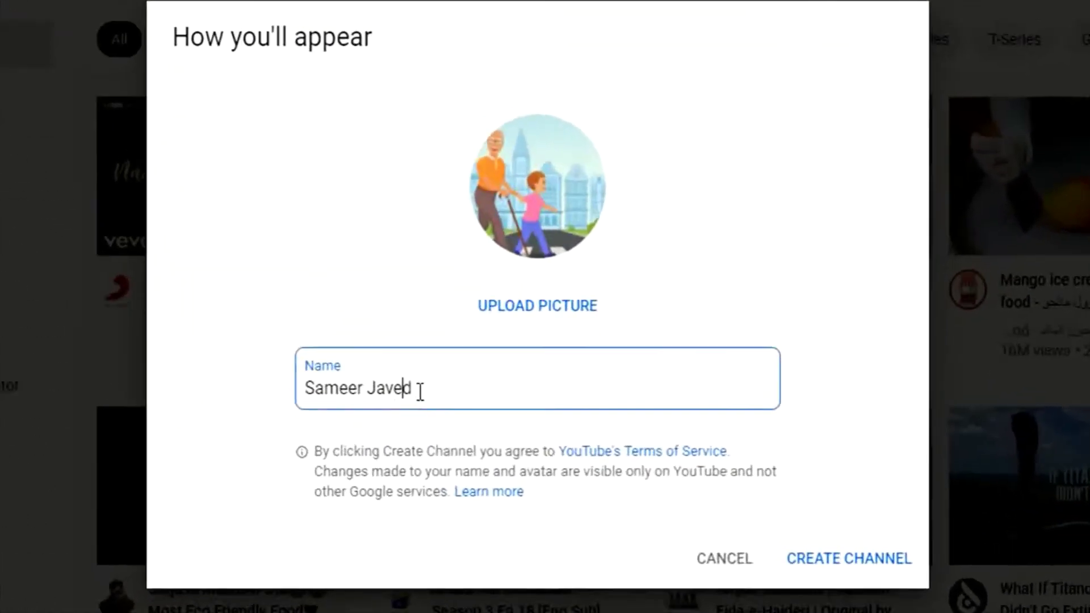
drag(451, 422, 414, 422)
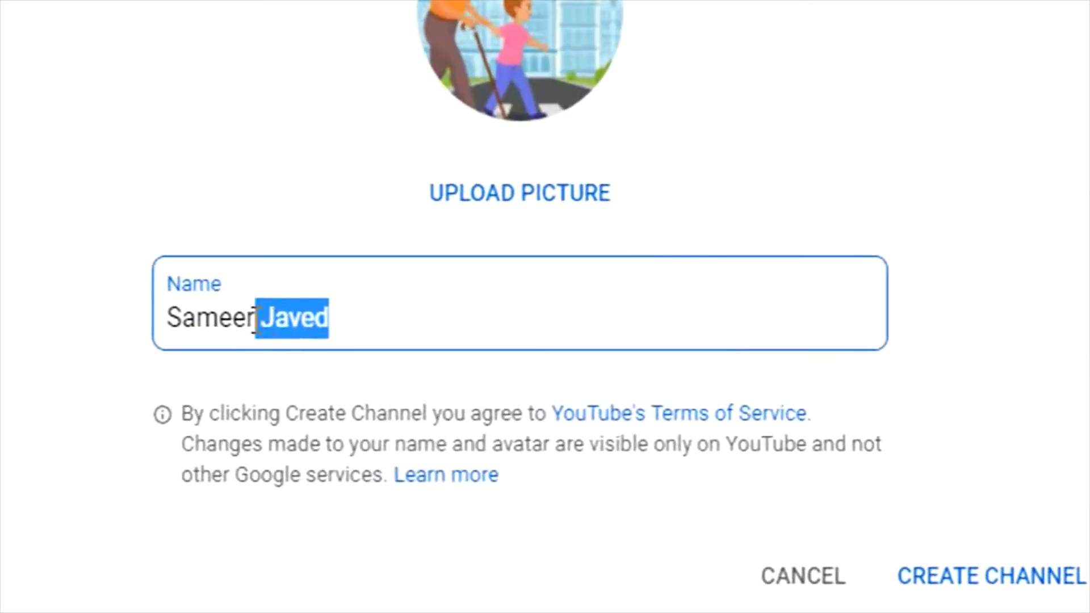
key(BackSpace)
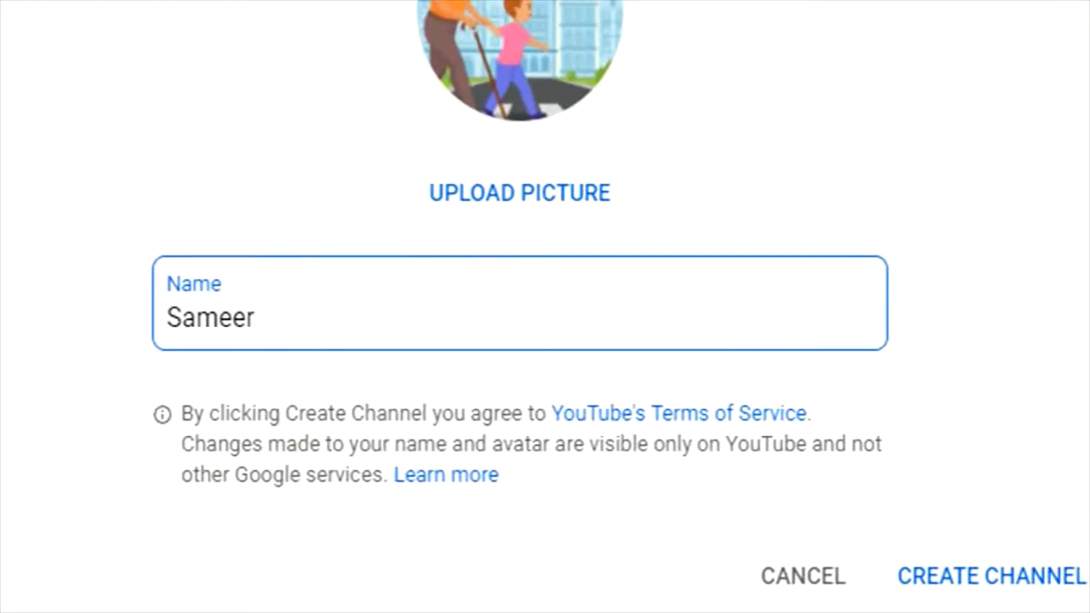
text(MJ)
key(Left)
key(Left)
click(990, 585)
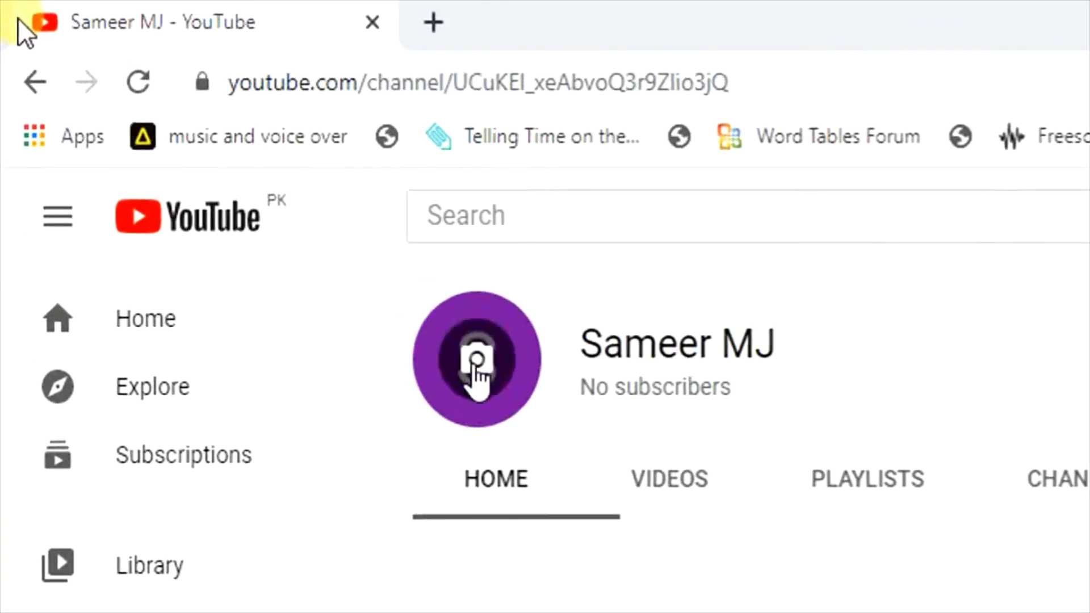
- Open the channel's branding settings from its profile picture, and get past the new Studio introduction by opening and closing its Learn more video
click(476, 375)
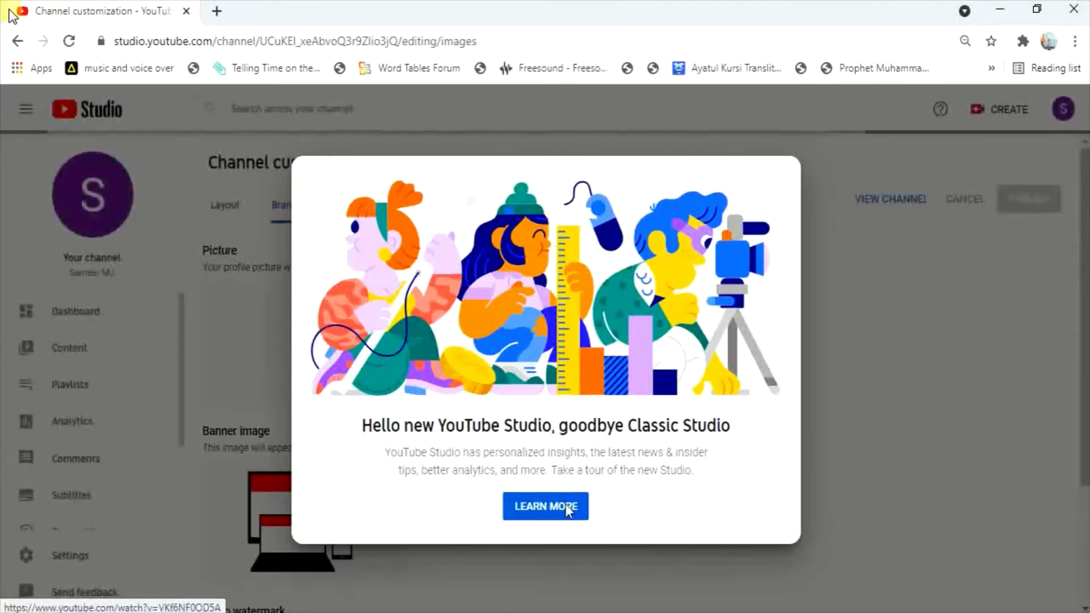
click(565, 505)
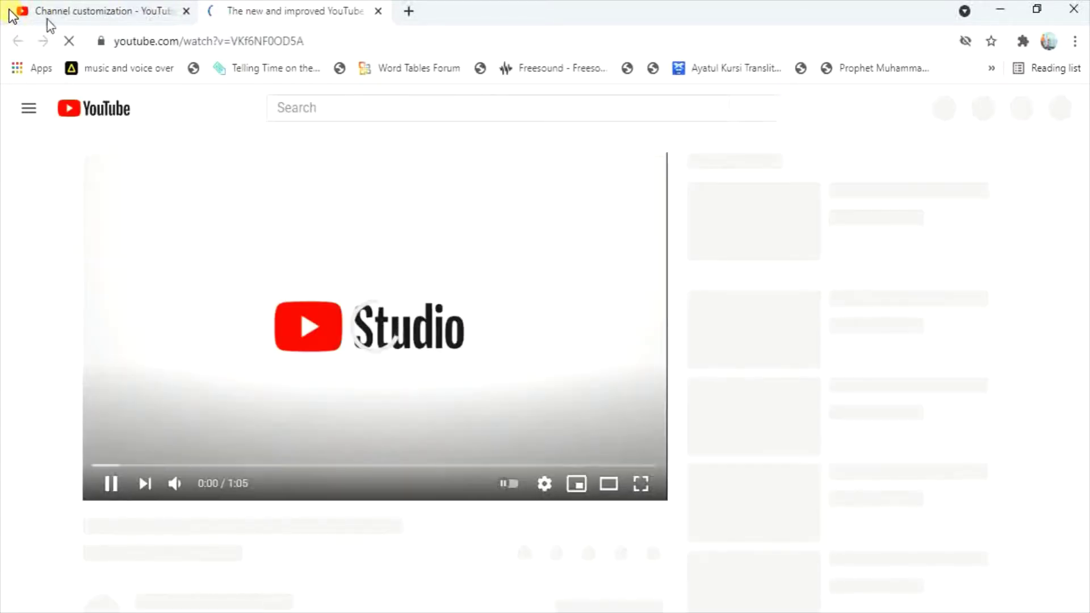
click(377, 11)
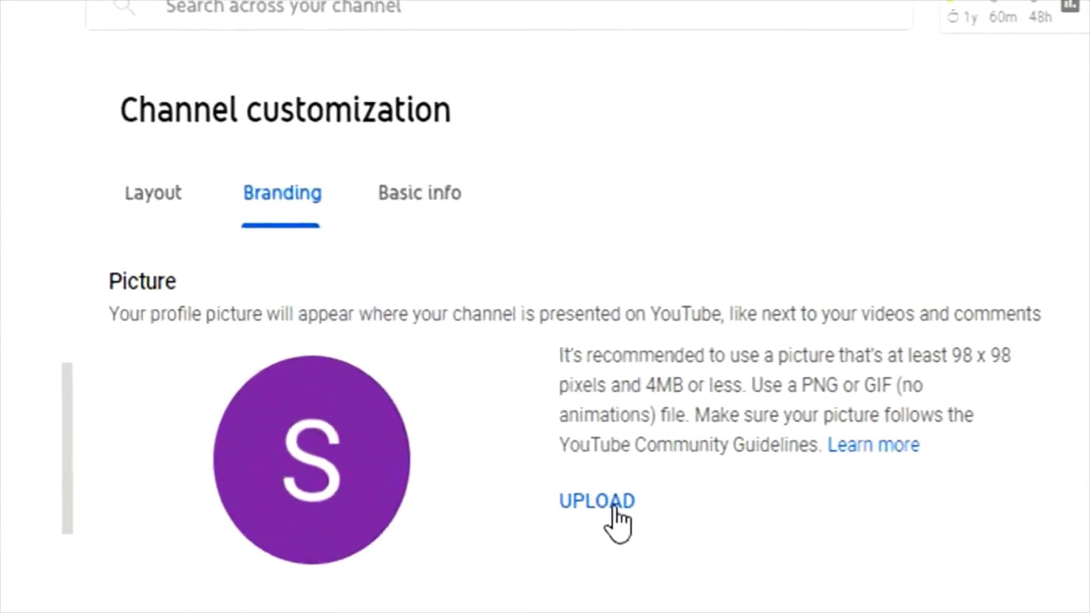
- Upload the picture "download (1)" from the images folder as the channel's profile picture, accepting the proposed crop
click(463, 369)
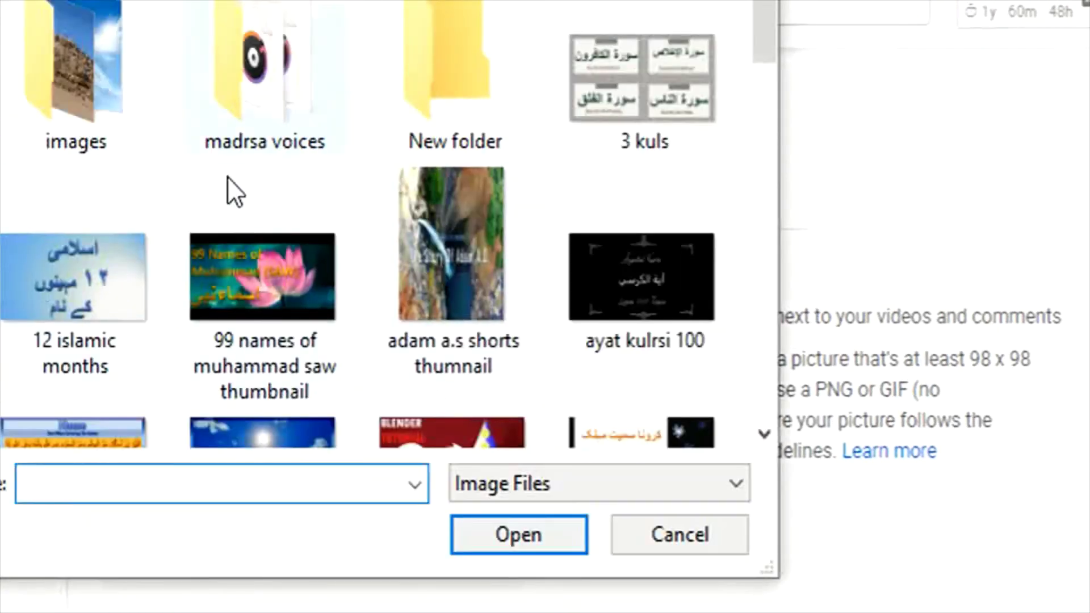
double_click(118, 105)
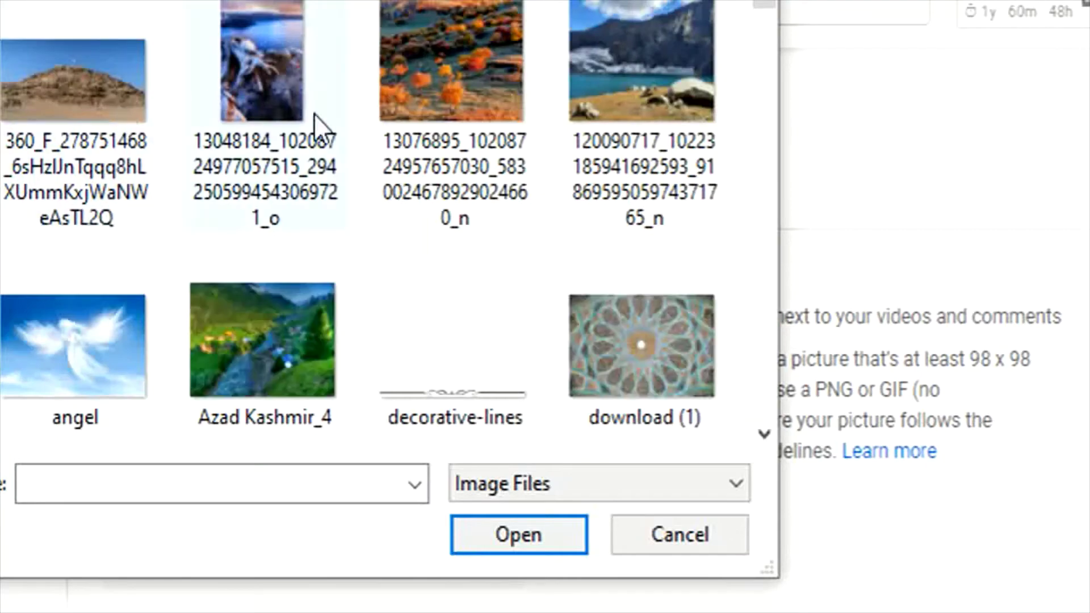
double_click(608, 329)
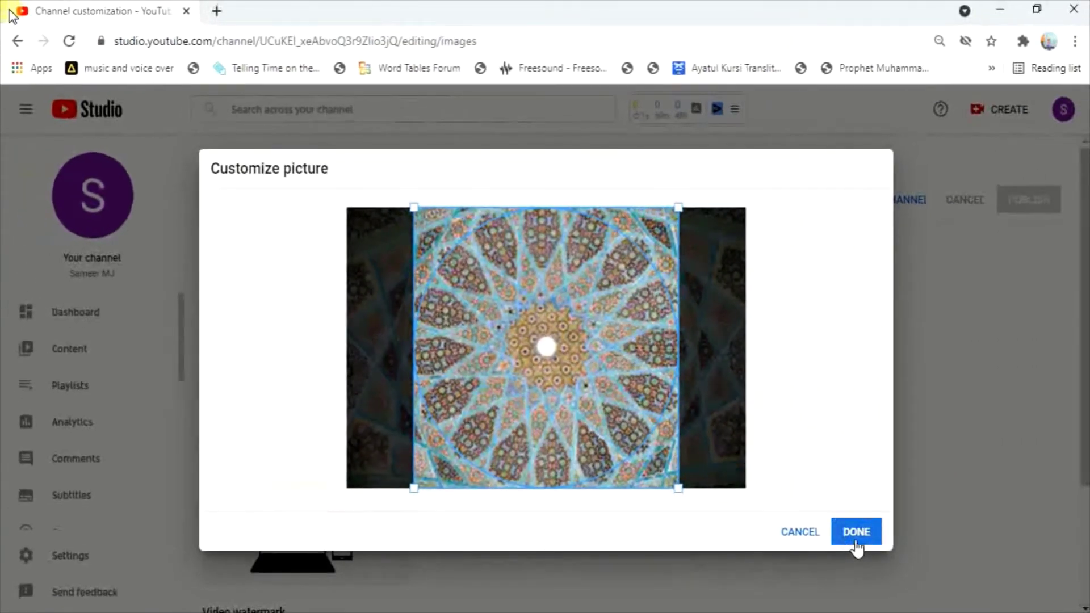
click(931, 576)
scroll(483, 466, down, 3)
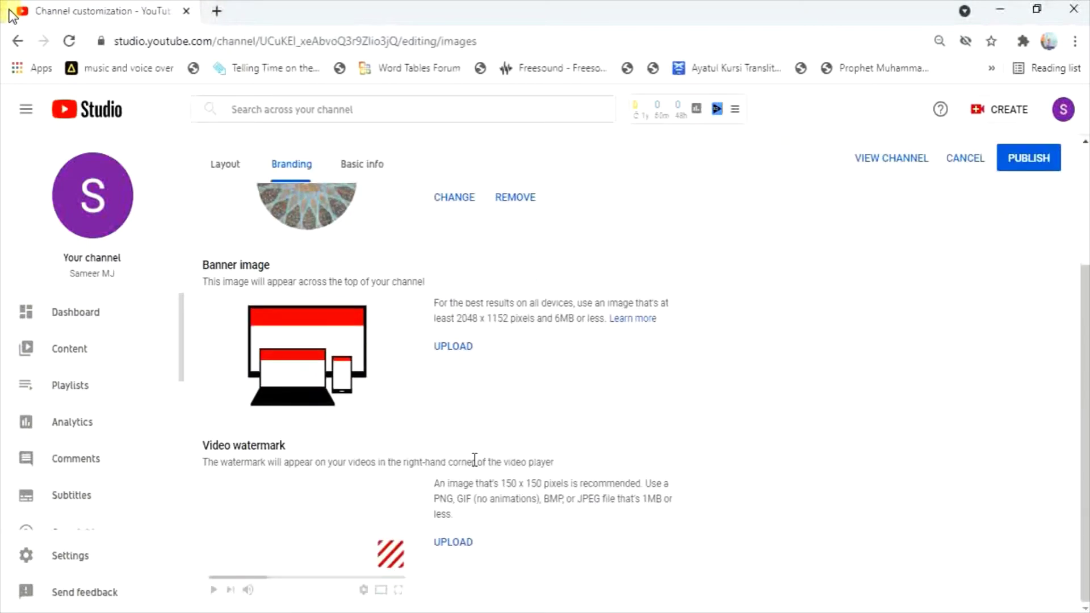
click(456, 353)
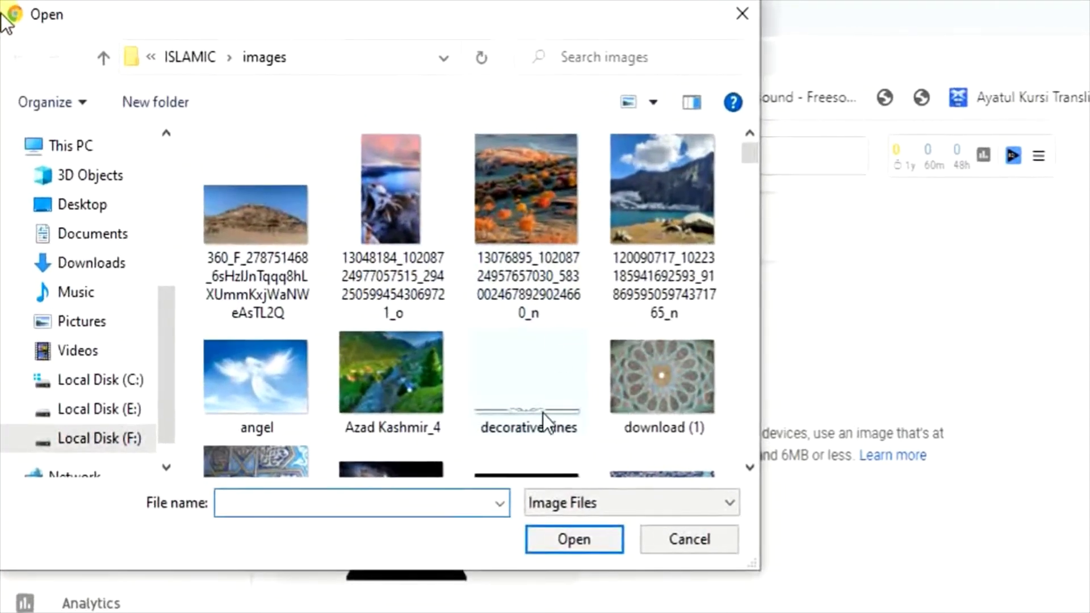
scroll(545, 414, down, 10)
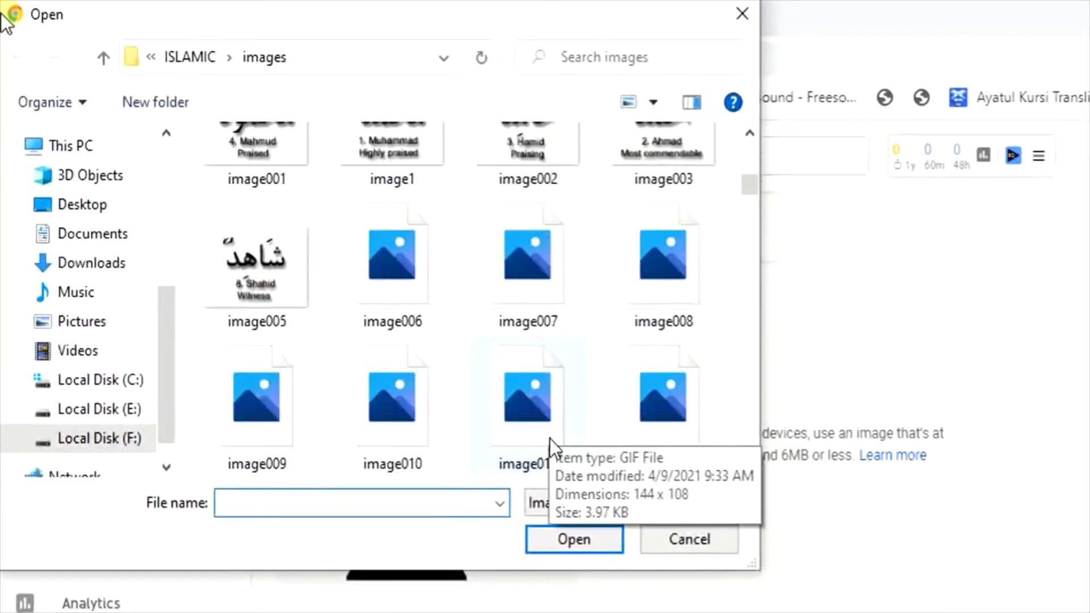
click(717, 545)
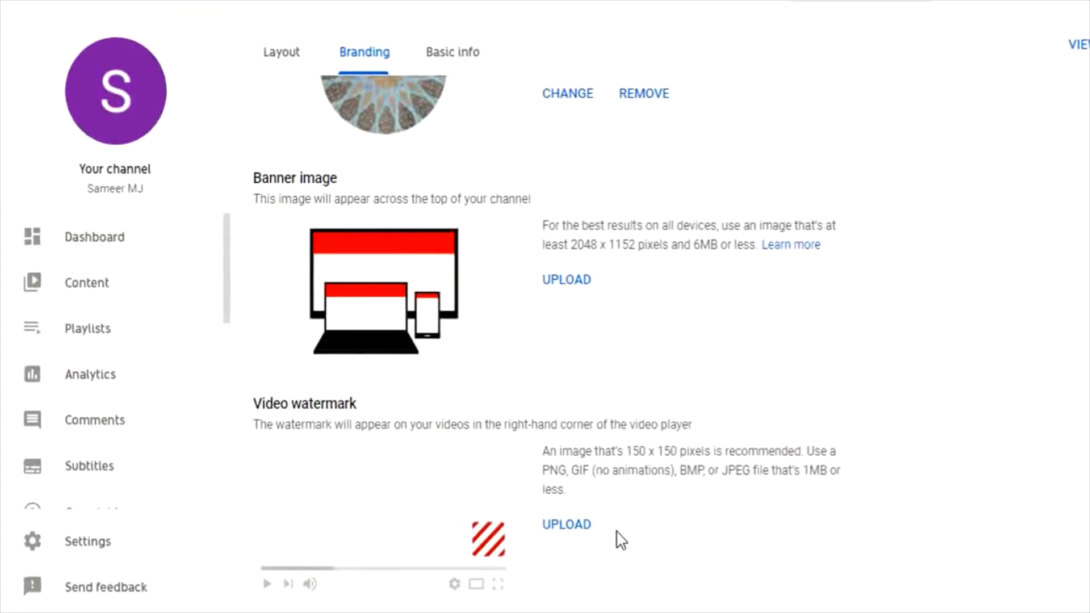
click(580, 533)
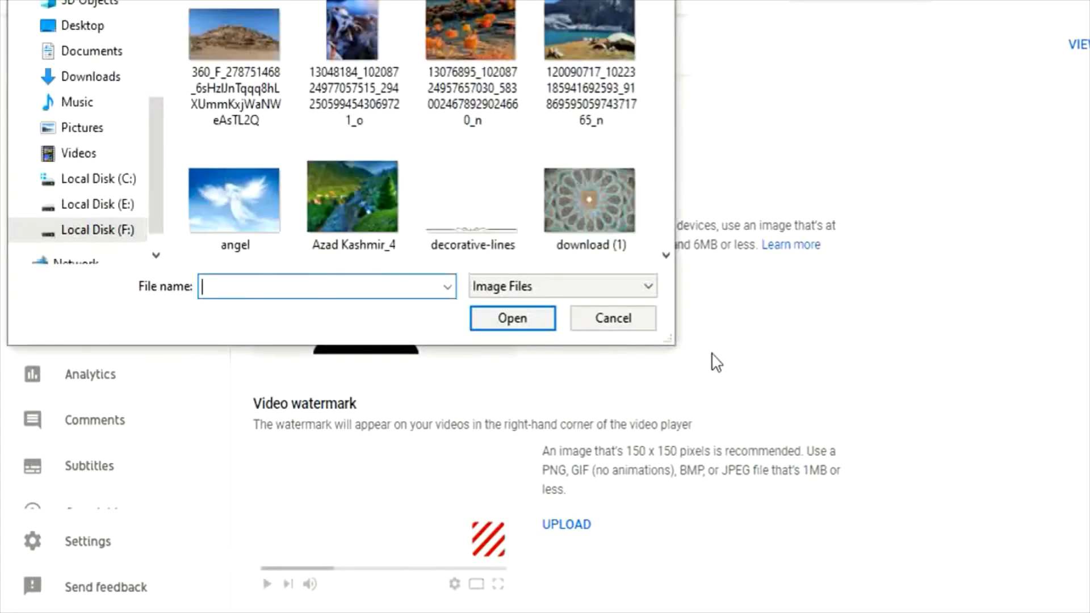
click(631, 316)
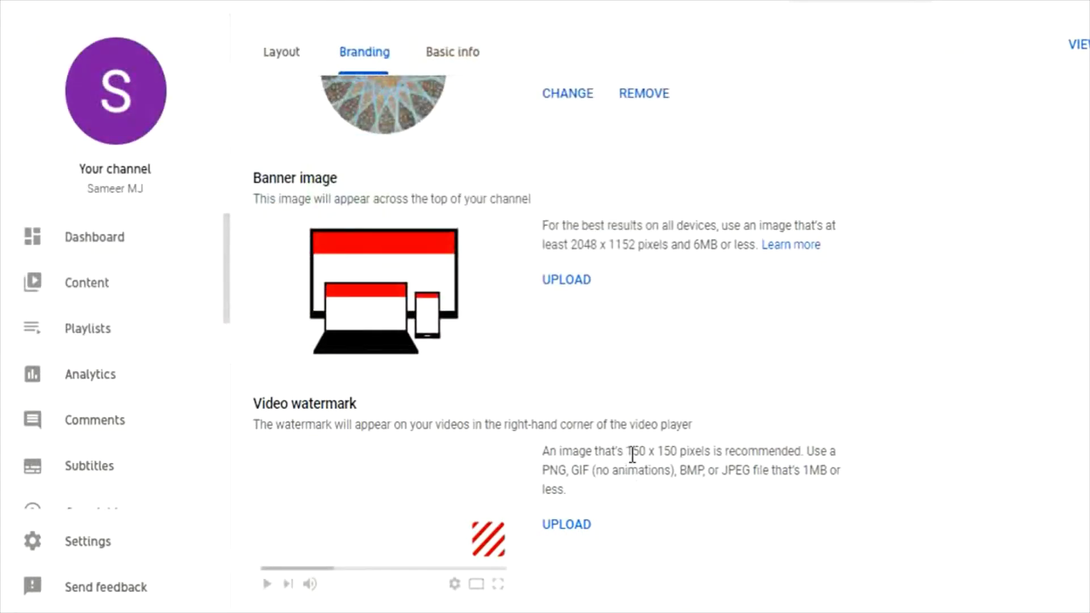
- Examine the recommended pixel size and accepted file formats for the video watermark image
drag(624, 452, 713, 454)
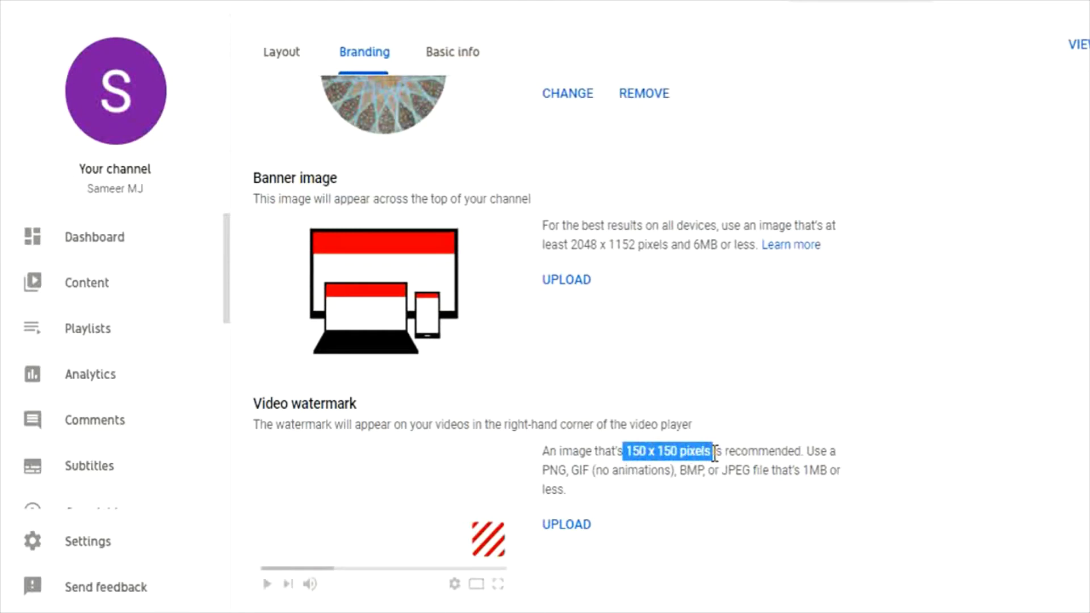
drag(687, 476, 758, 479)
click(762, 351)
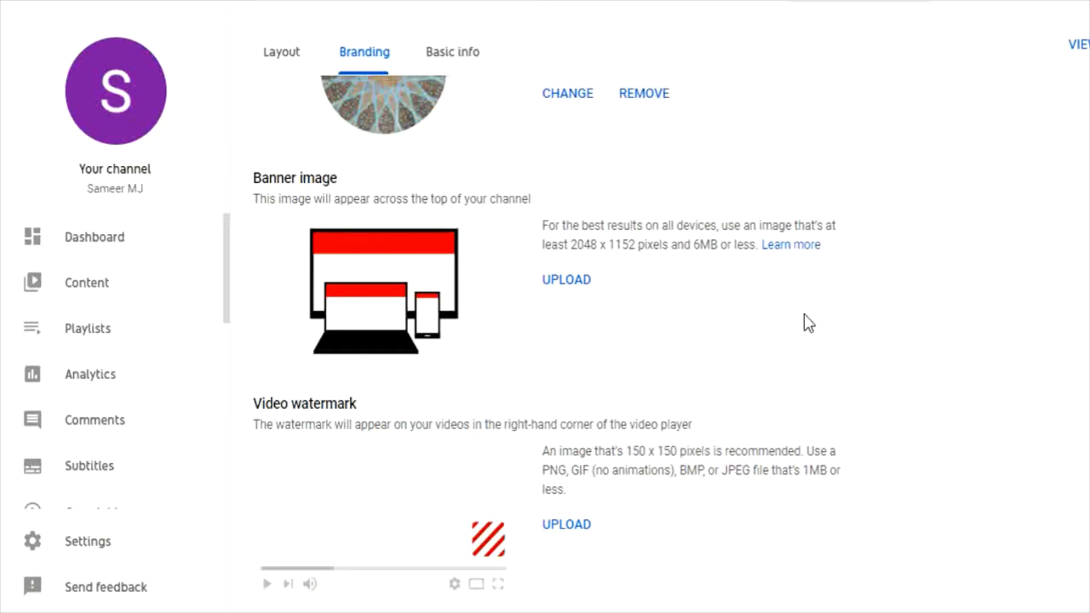
- Enter the channel description "This channel is about online education." with "Please subscribe to my channel !" on a second line
scroll(844, 284, up, 3)
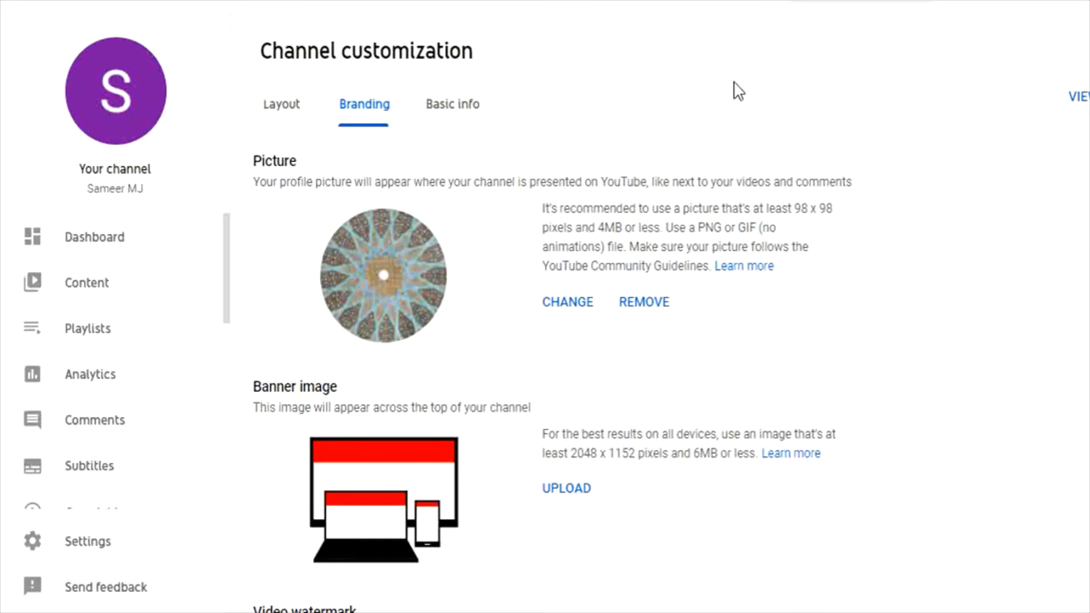
click(461, 106)
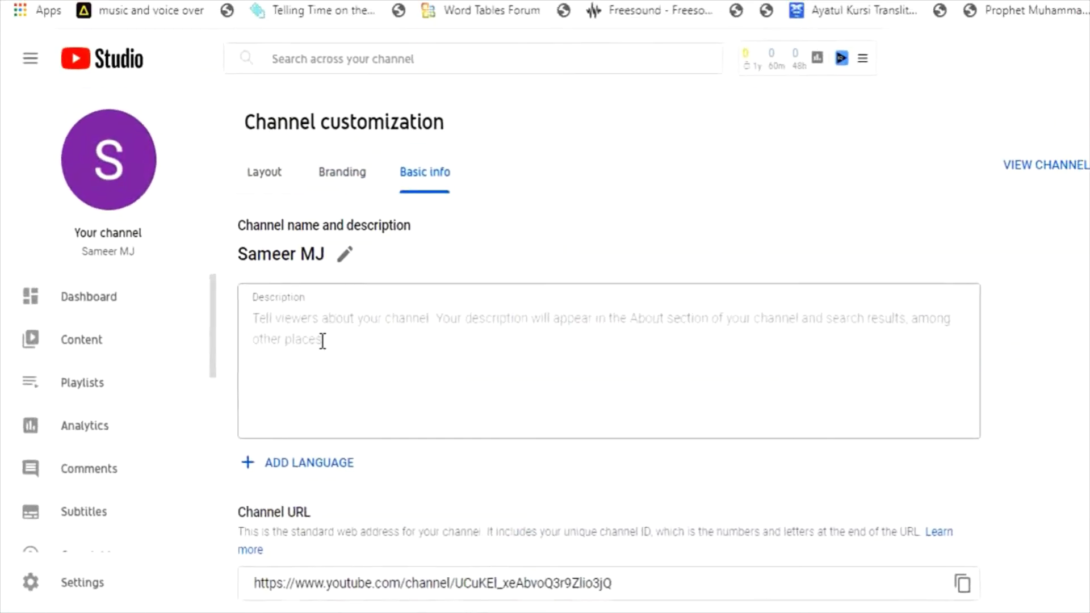
click(333, 259)
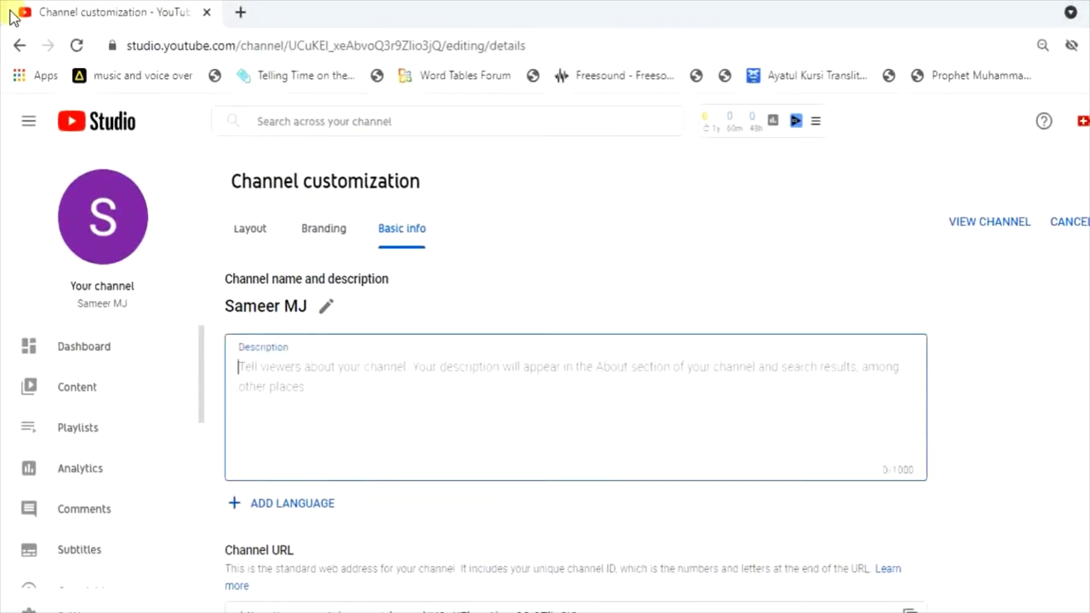
text(This)
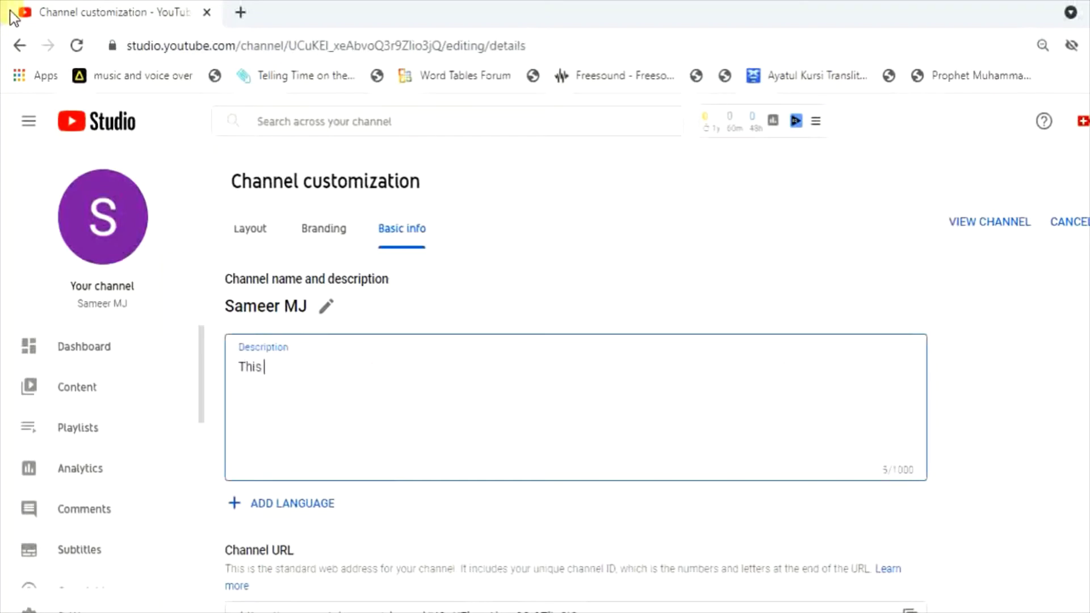
text( chann)
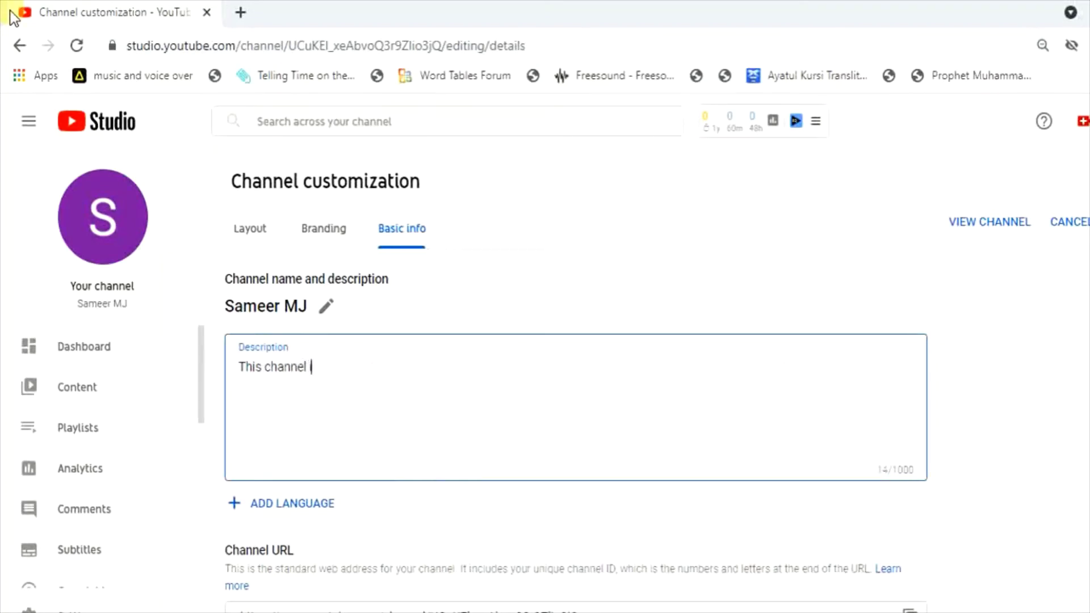
text(el is ab)
key(BackSpace)
text(about)
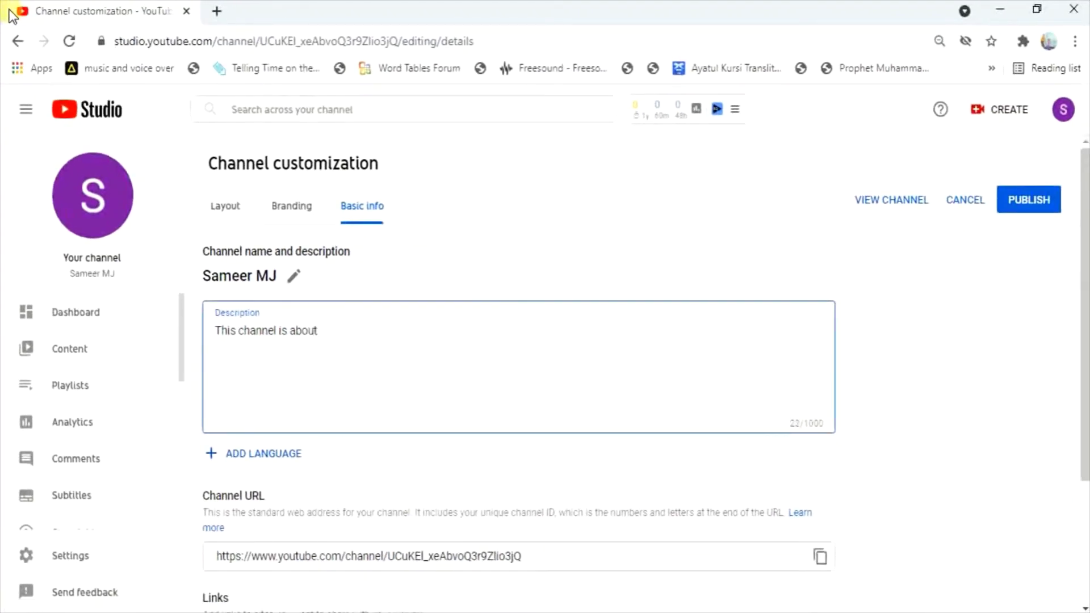
text( online education.)
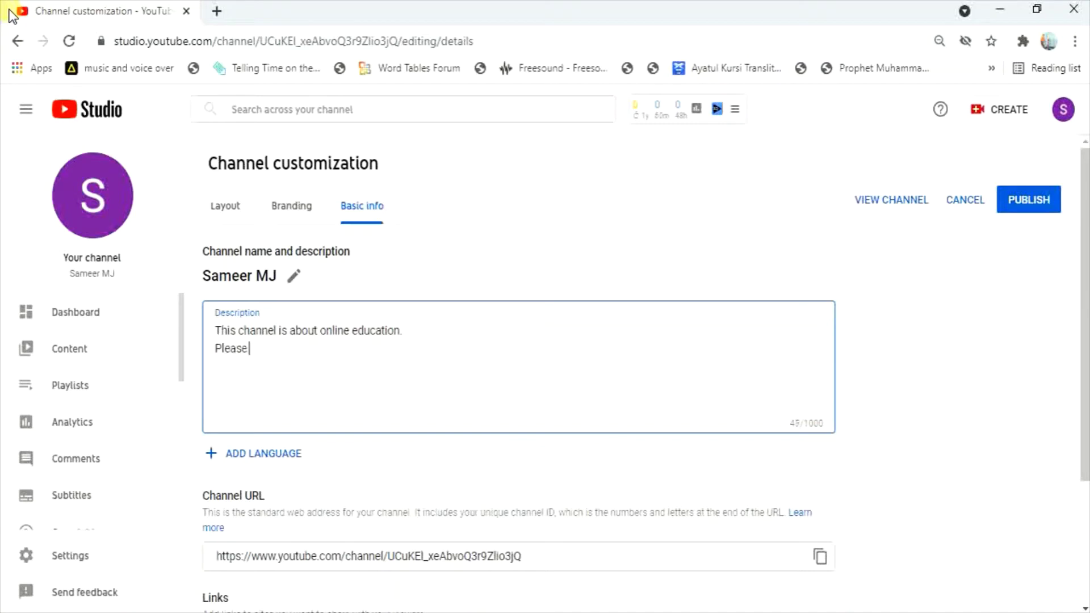
text(ibe to my)
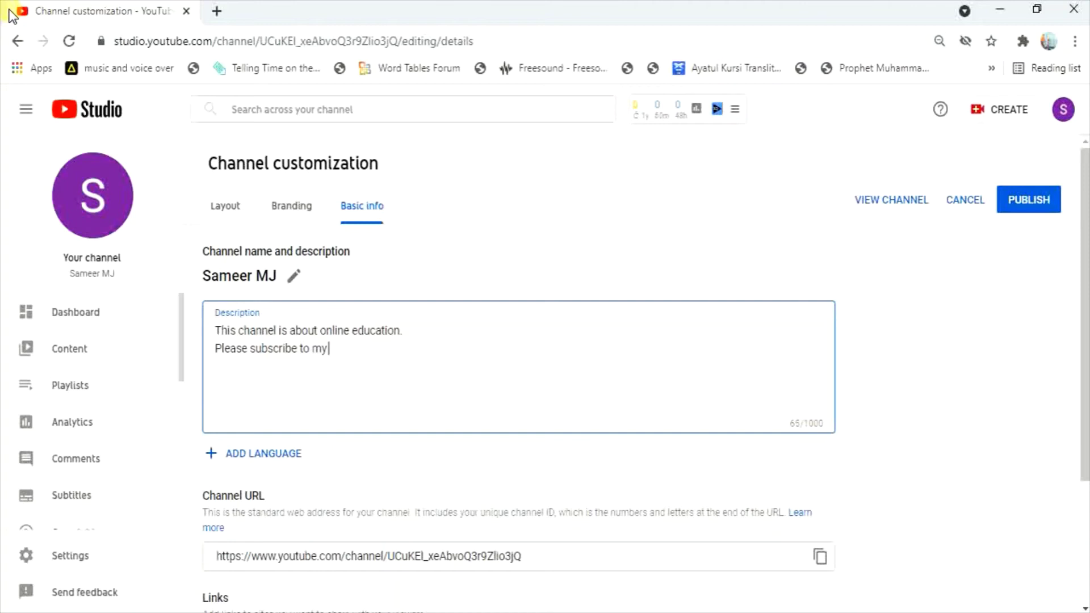
text( channel !)
- Look at the channel URL, try adding a channel link titled "facebook", and delete the unfinished link entry
scroll(362, 425, down, 3)
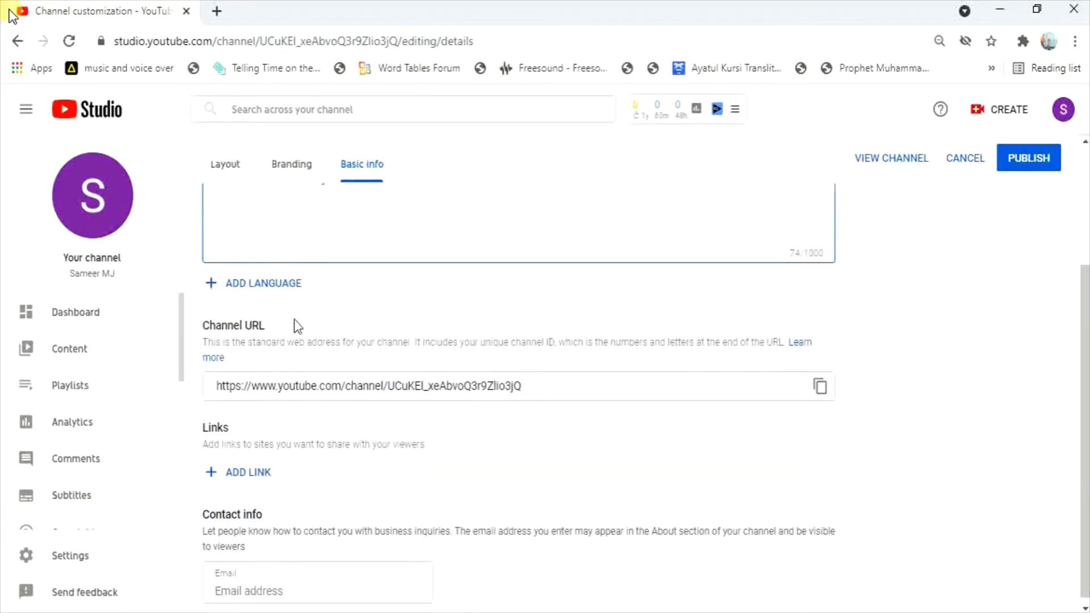
click(262, 389)
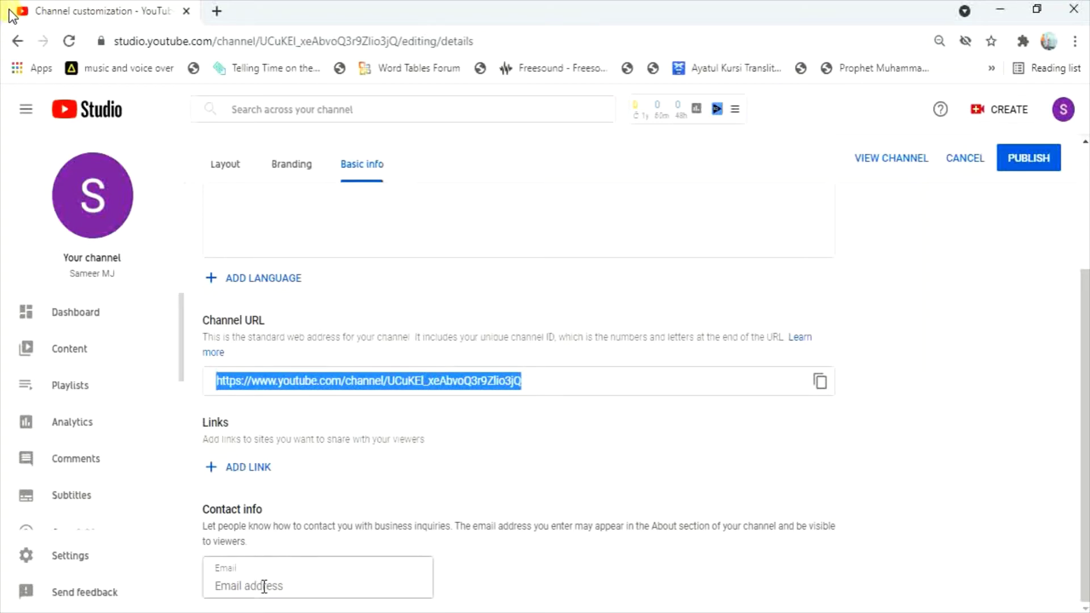
click(250, 467)
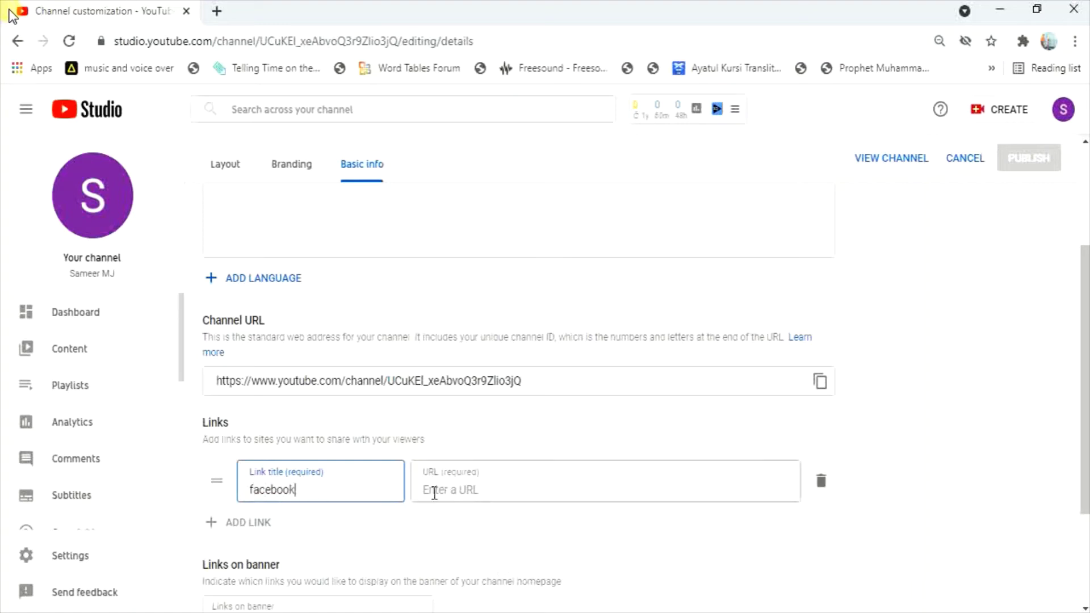
click(475, 492)
click(251, 523)
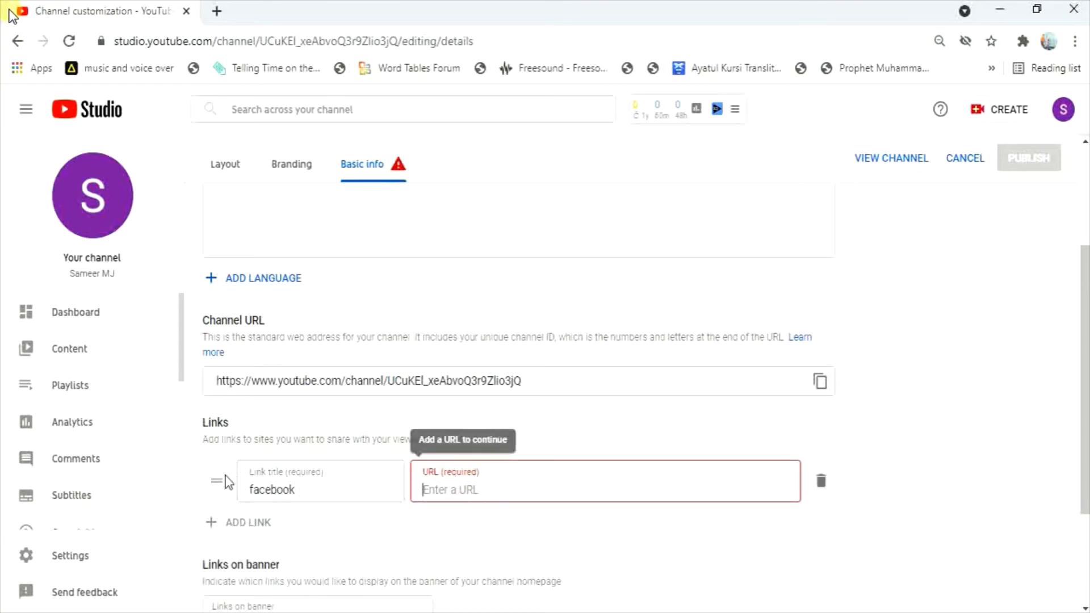
click(248, 525)
click(820, 481)
scroll(820, 480, up, 1)
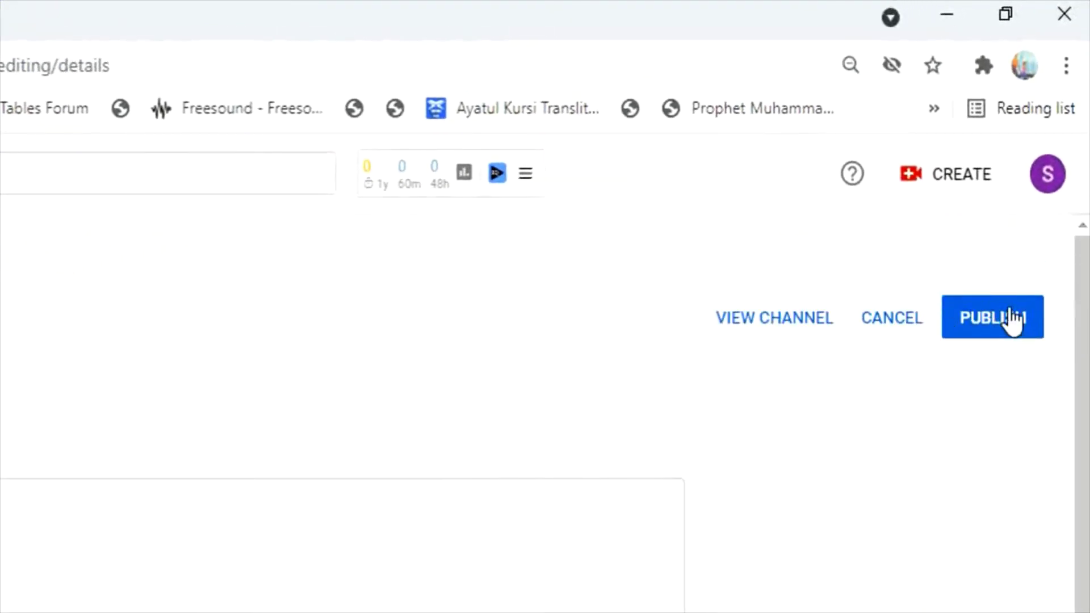
- Publish the channel customization changes
click(1007, 321)
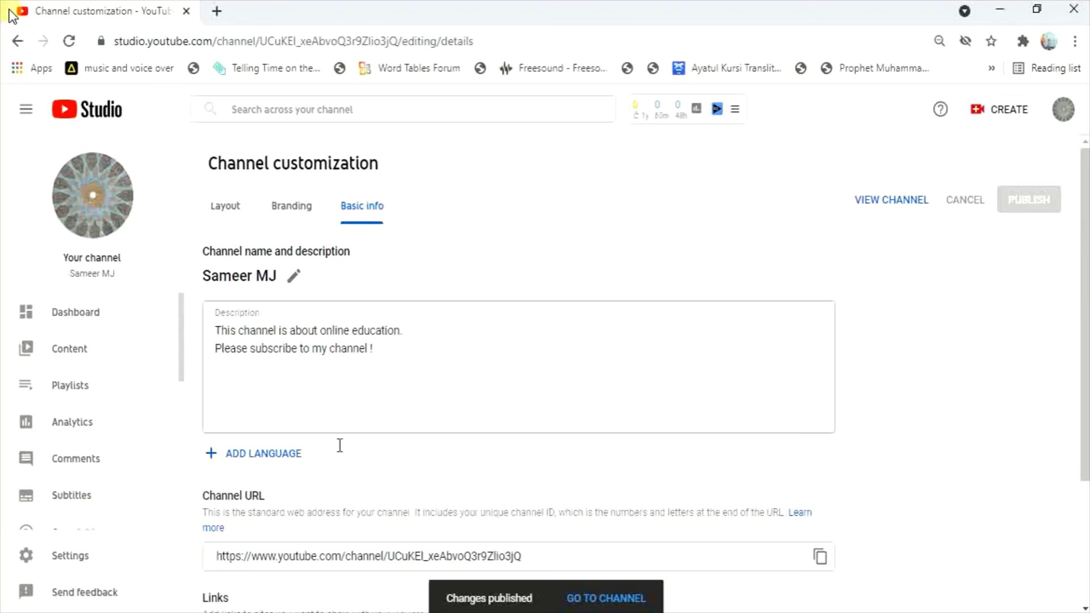
- Look through the channel's dashboard, content, playlists, analytics and comments pages, and return to the dashboard
click(78, 316)
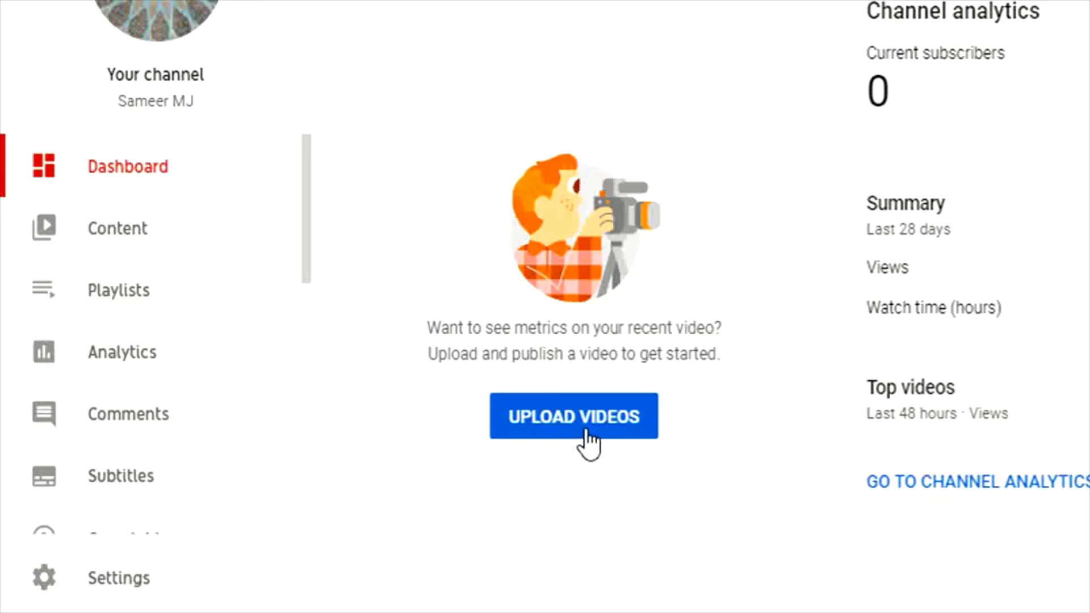
click(104, 227)
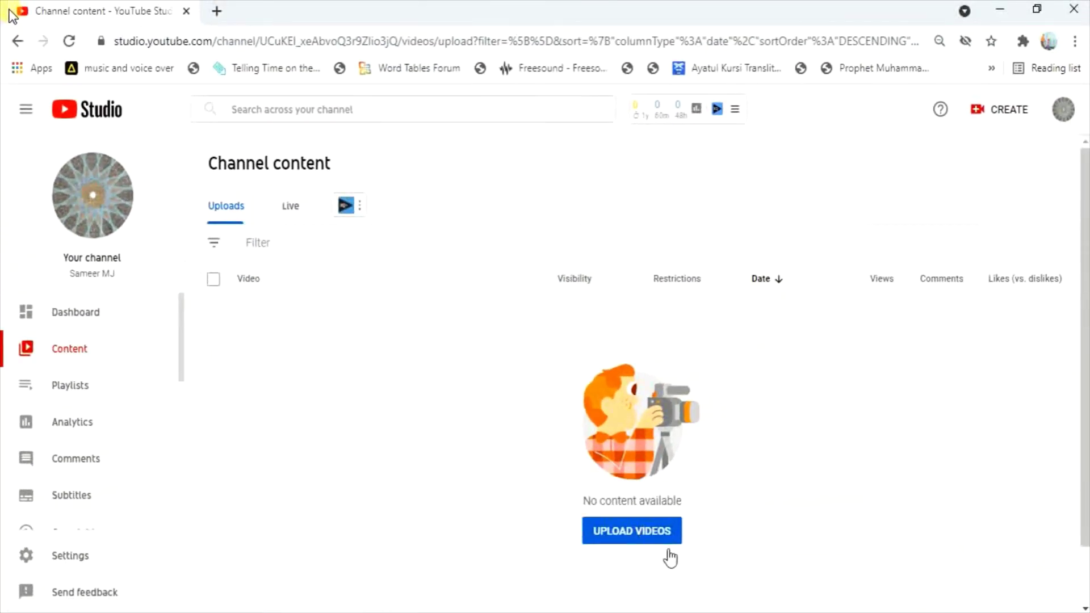
click(999, 115)
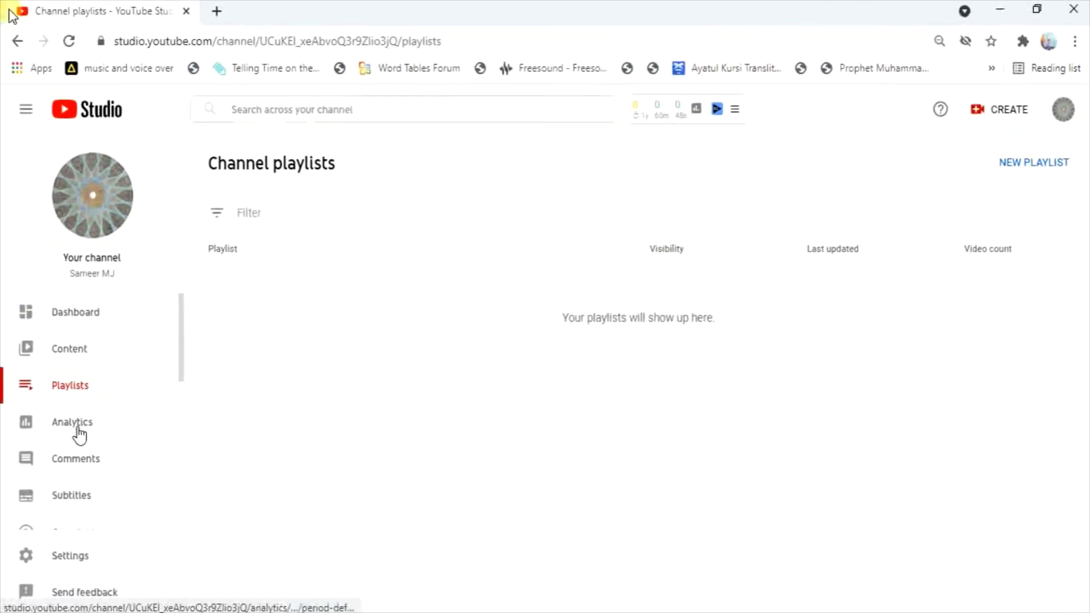
click(78, 430)
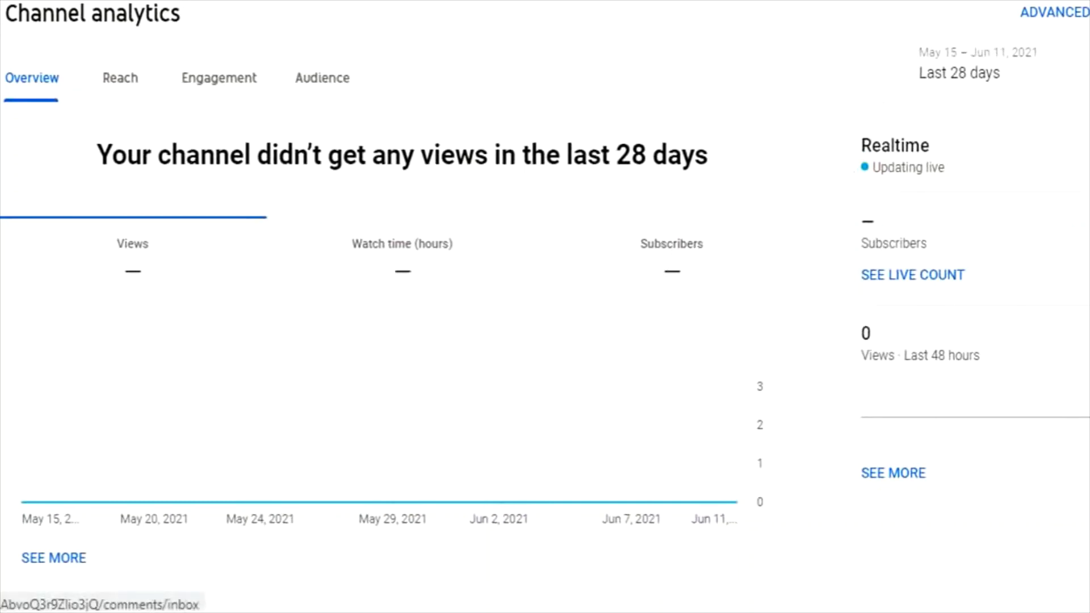
click(21, 445)
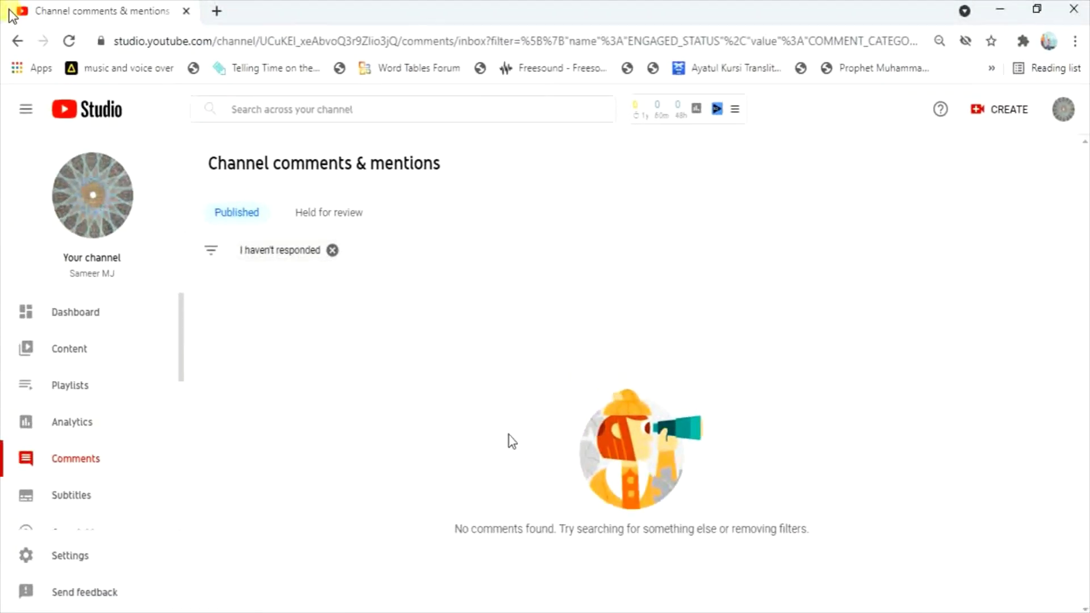
click(85, 317)
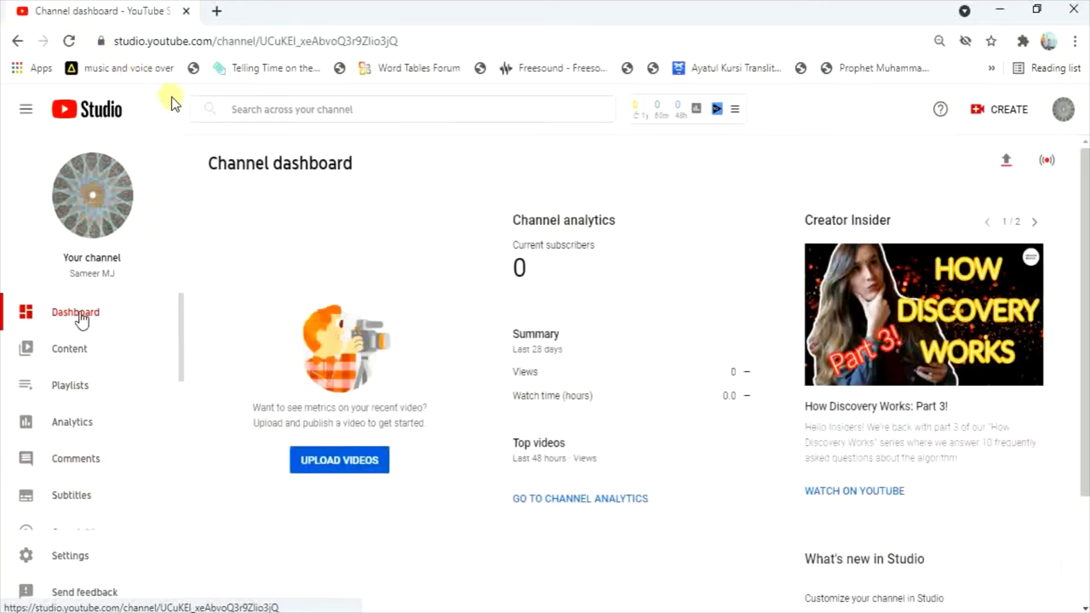